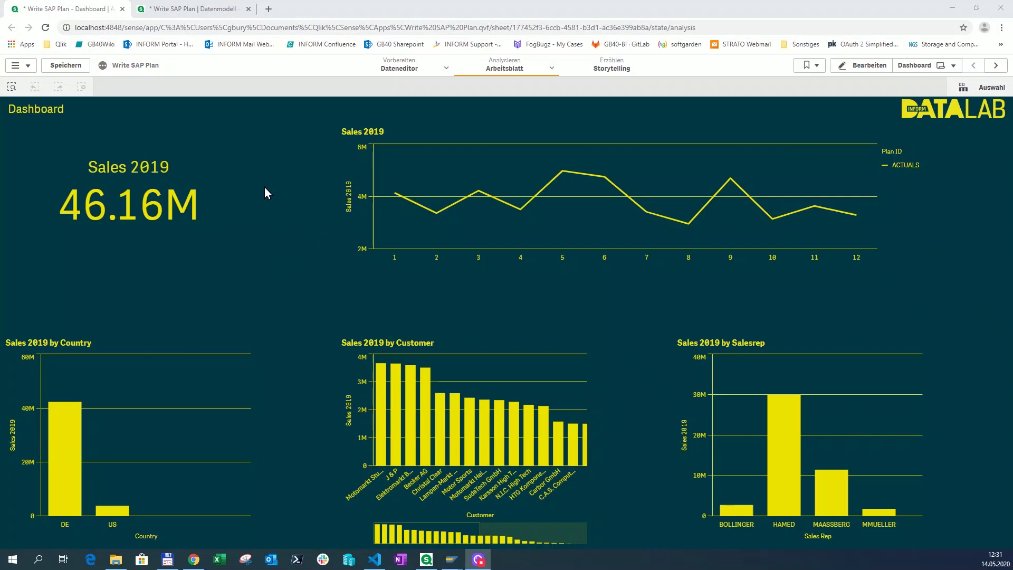
Examine the VBRK and PERIO tables in the app's data model and return to the Dashboard sheet
{"action": "left_click", "coordinate": [182, 9]}
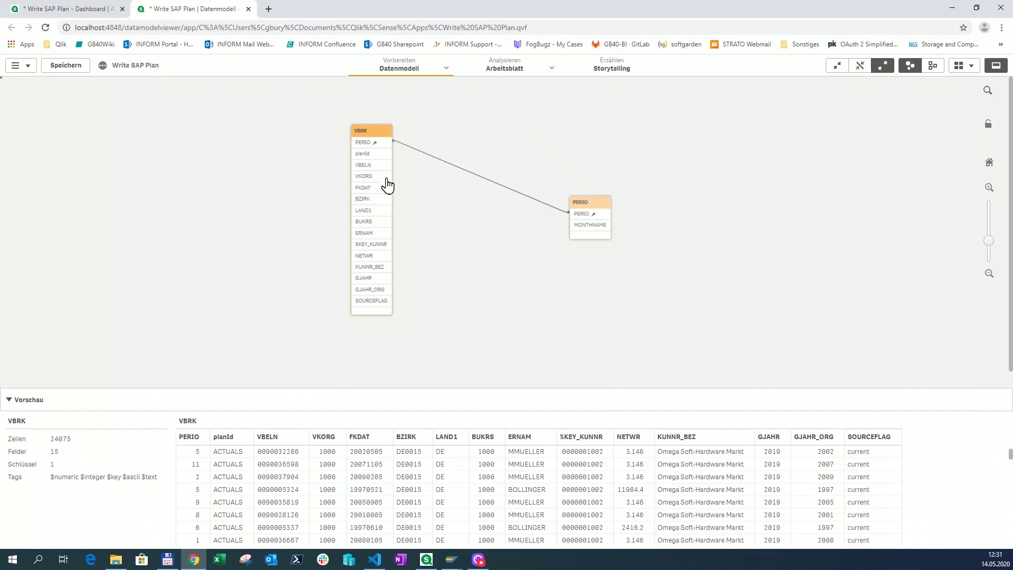
{"action": "left_click", "coordinate": [104, 17]}
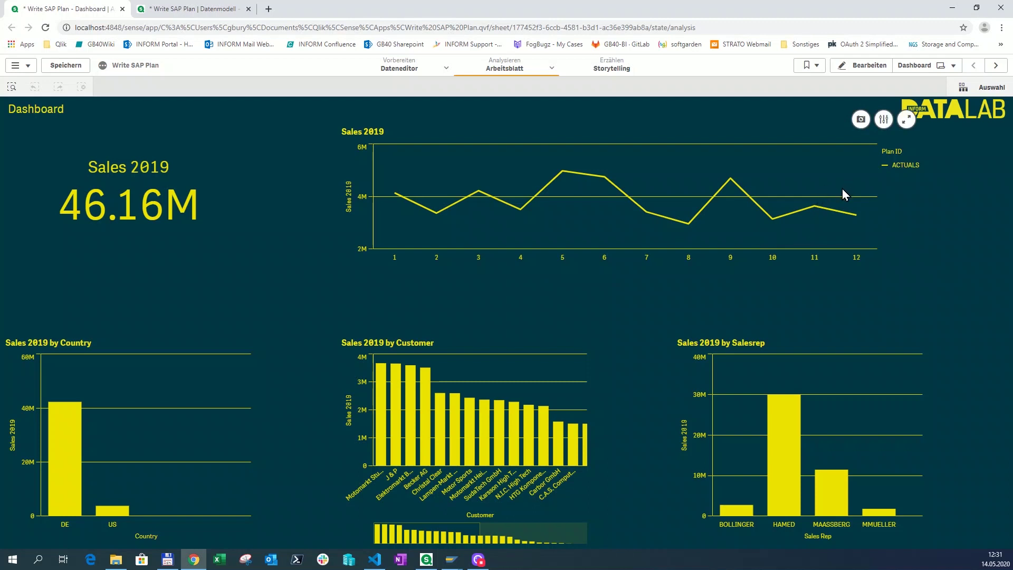
Open the Sales Planning sheet, then collapse and re-expand the DE country level in the planning table
{"action": "left_click", "coordinate": [996, 65]}
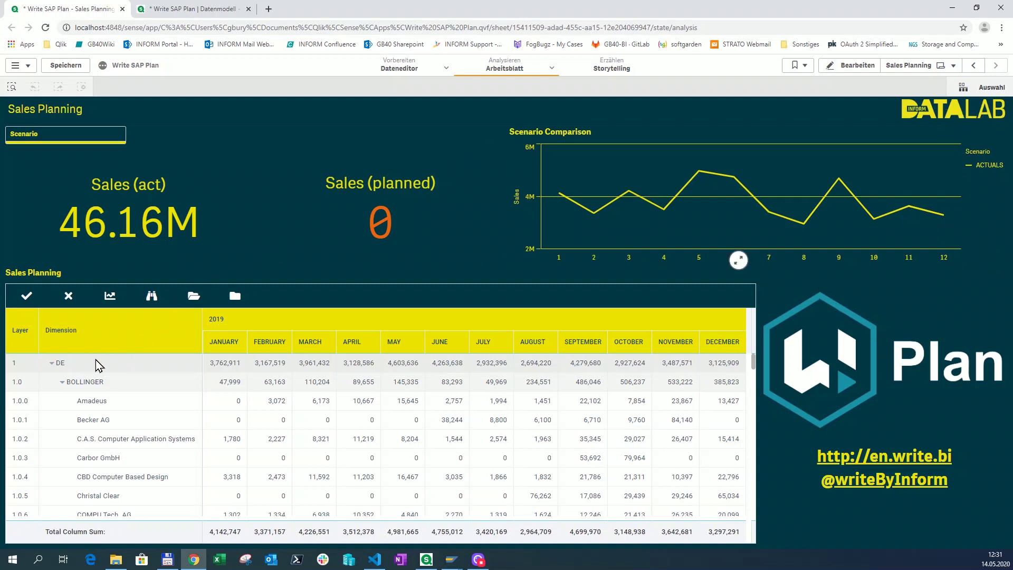
{"action": "left_click", "coordinate": [52, 362]}
{"action": "left_click", "coordinate": [53, 382]}
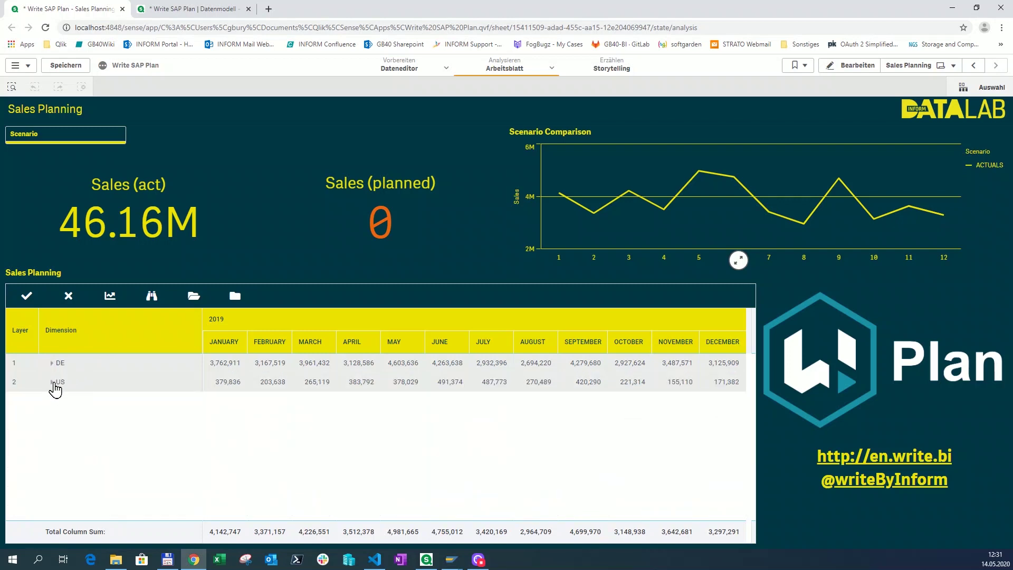
{"action": "left_click", "coordinate": [52, 362]}
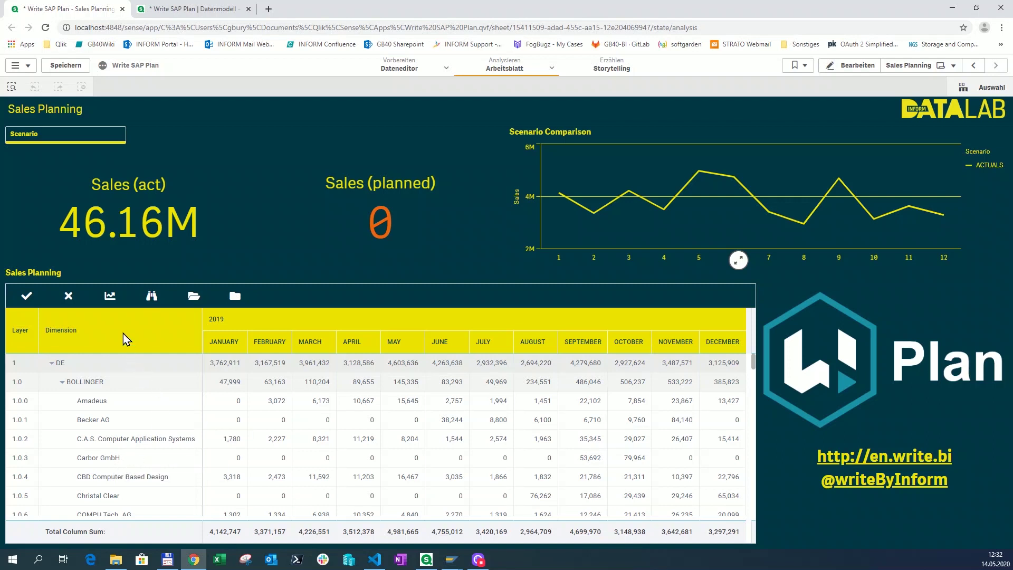
Create a new budget named Best Case with a planning factor of 110 %, keeping the default planning year 2021
{"action": "left_click", "coordinate": [110, 297]}
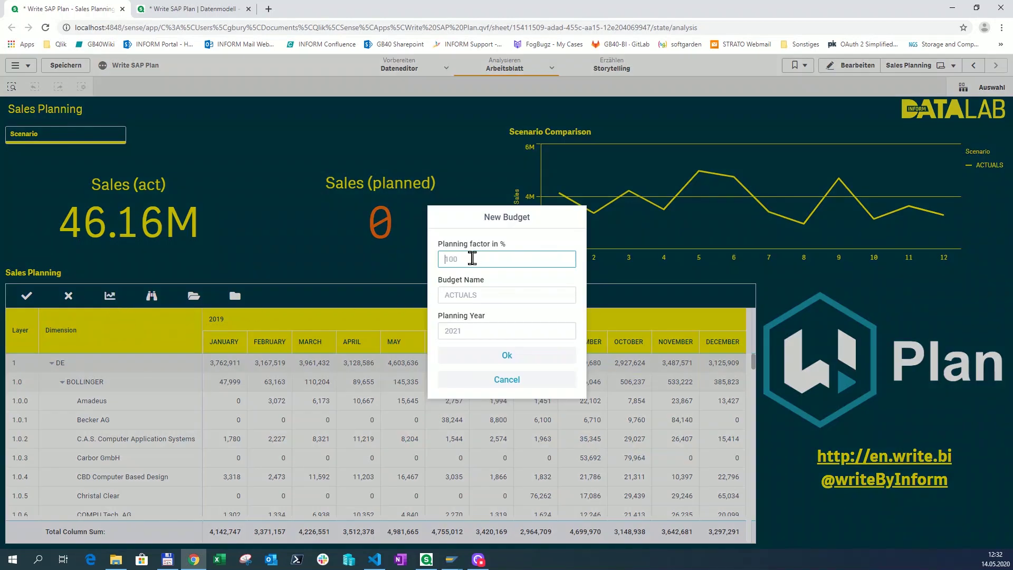
{"action": "type", "text": "110"}
{"action": "left_click", "coordinate": [473, 295]}
{"action": "type", "text": "Be"}
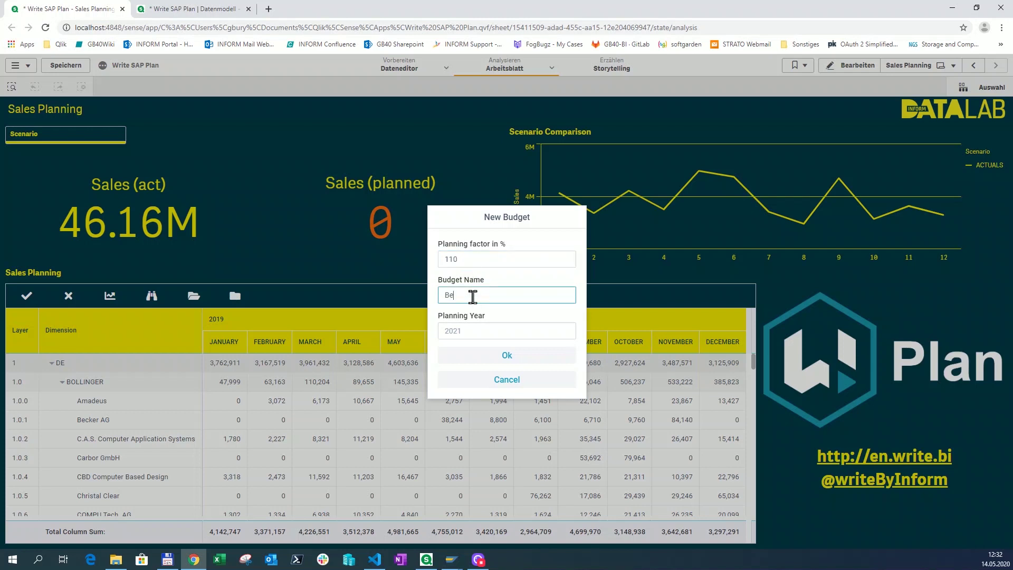
{"action": "type", "text": "st Case"}
{"action": "left_click", "coordinate": [474, 330]}
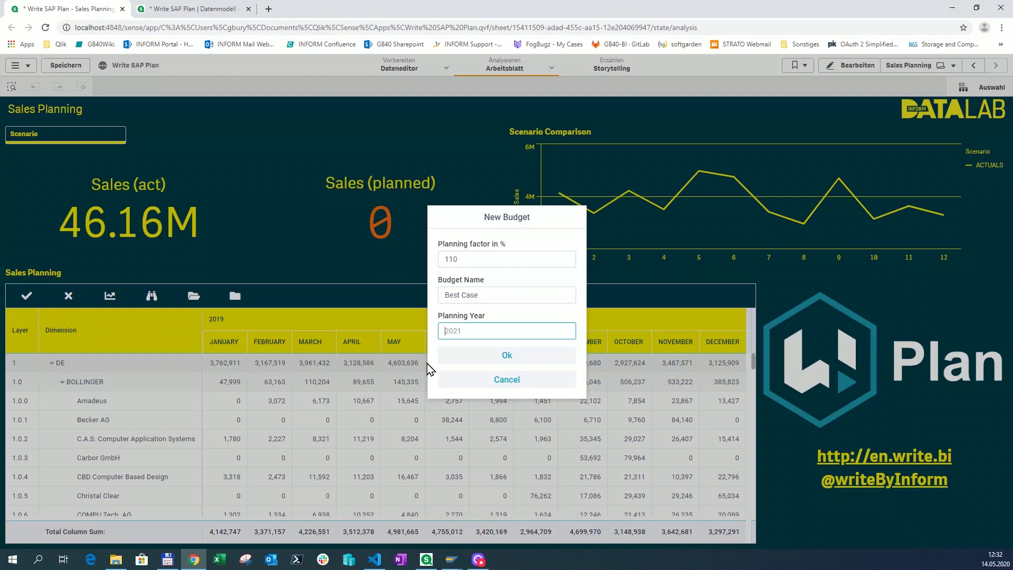
{"action": "left_click", "coordinate": [489, 357]}
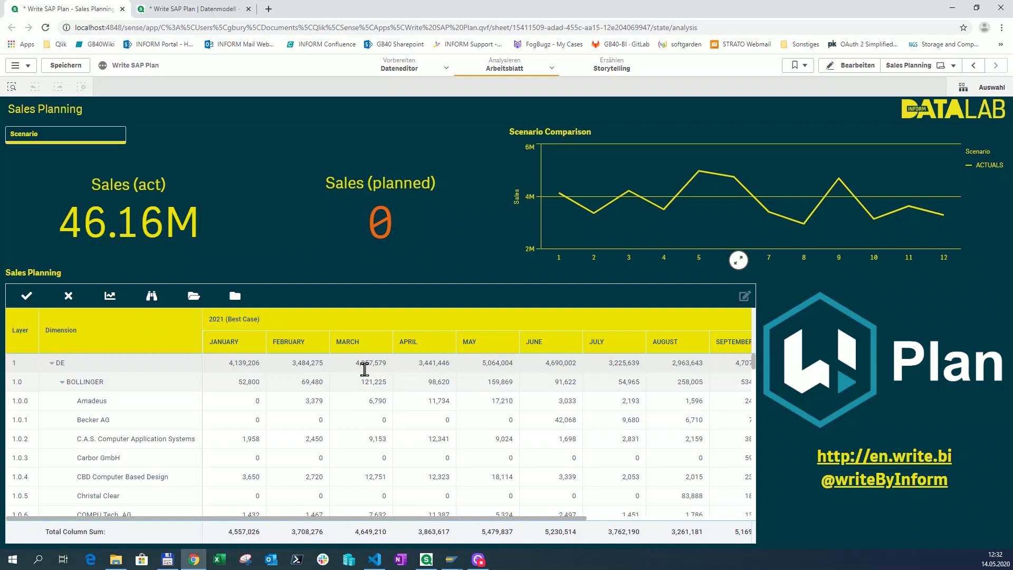
Set the March 2021 value of the DE country total to 5m in the Best Case budget
{"action": "left_click", "coordinate": [362, 370]}
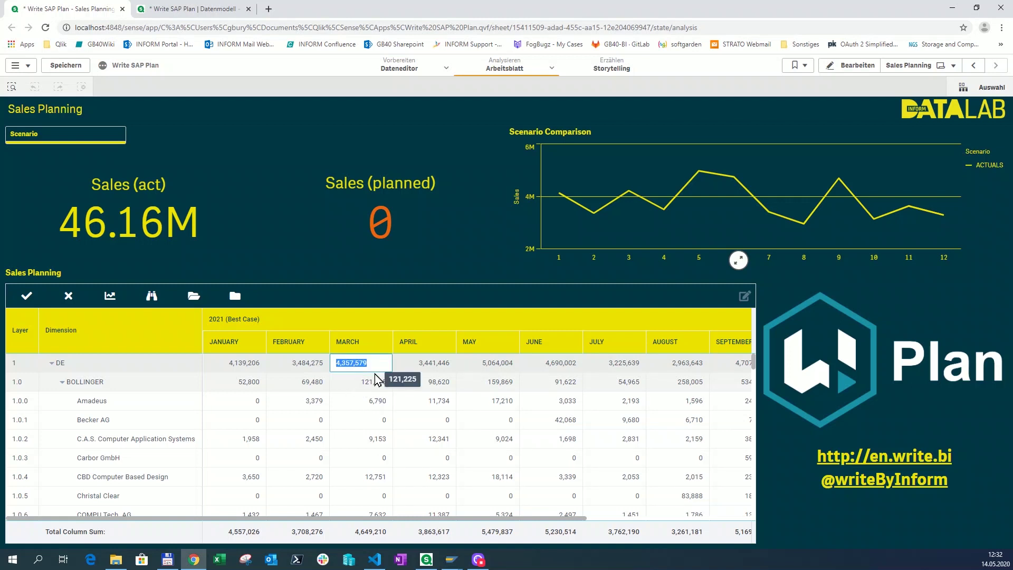
{"action": "type", "text": "5m"}
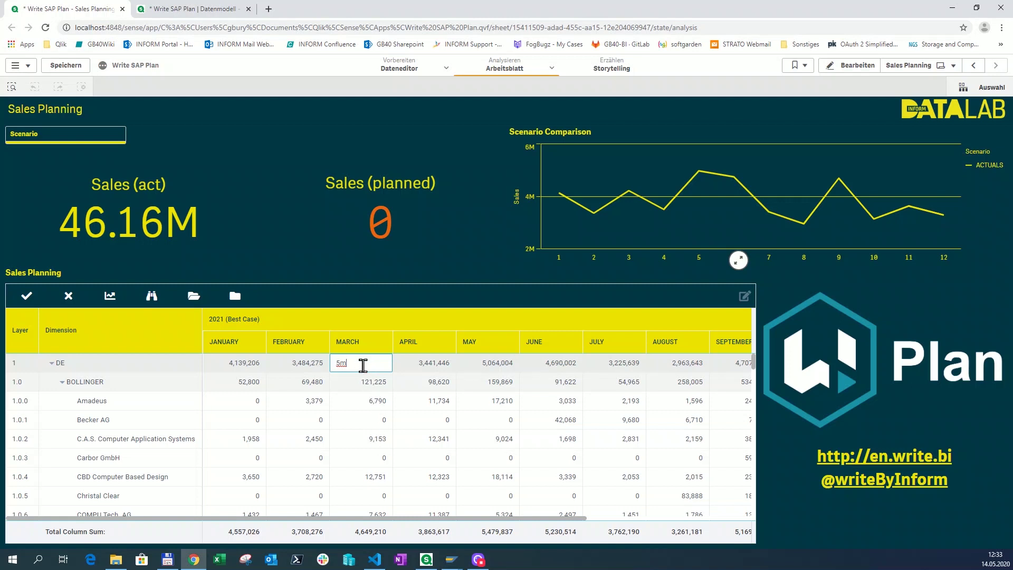
{"action": "key", "text": "Return"}
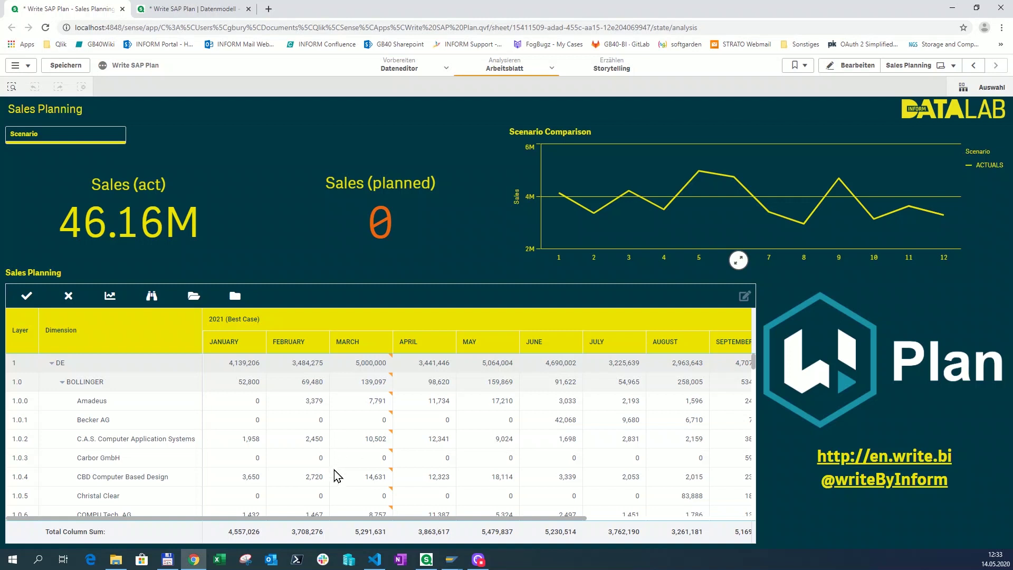
Set the February 2021 value for Carbor GmbH under the first DE sales rep to 50k
{"action": "left_click", "coordinate": [317, 458]}
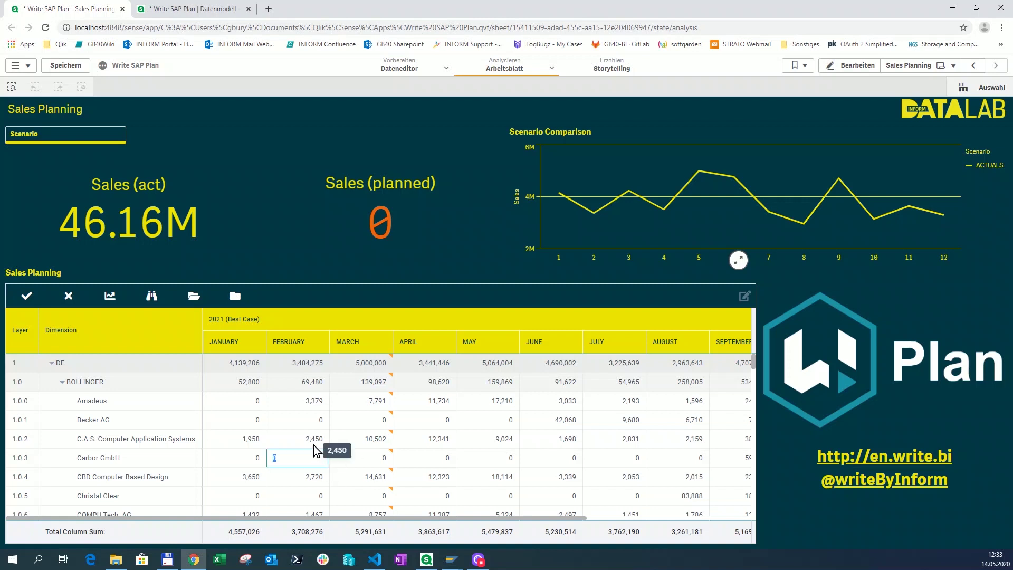
{"action": "type", "text": "50k"}
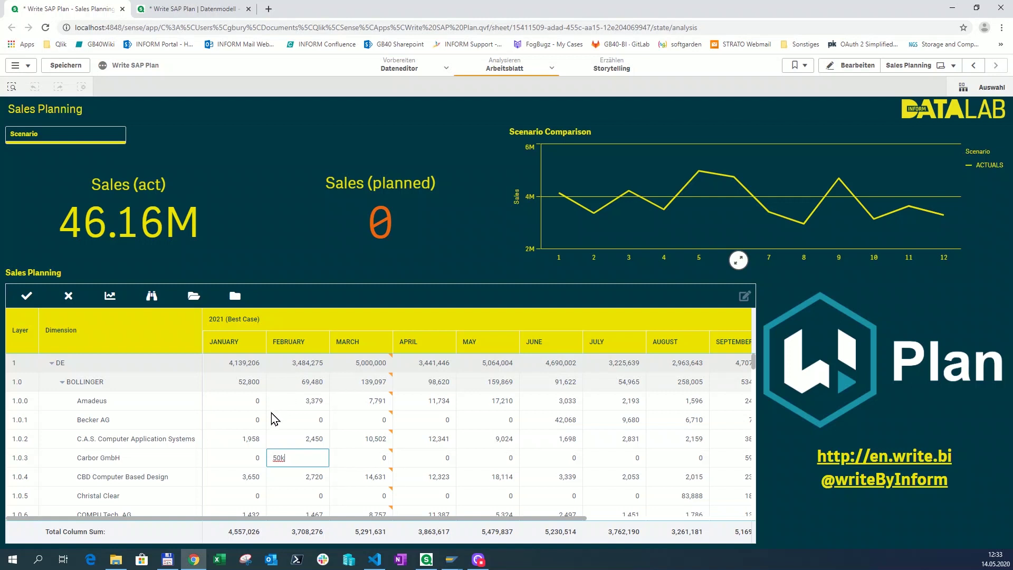
{"action": "key", "text": "Return"}
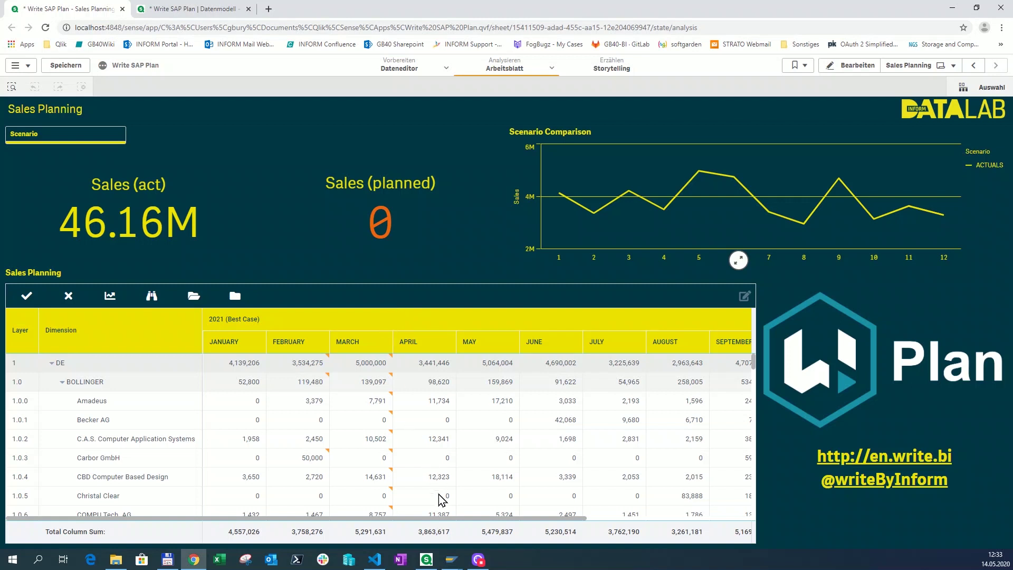
Switch to SAP and check the number of entries in table ZWRITEPLAN, then close the count
{"action": "mouse_move", "coordinate": [452, 563]}
{"action": "left_click", "coordinate": [470, 534]}
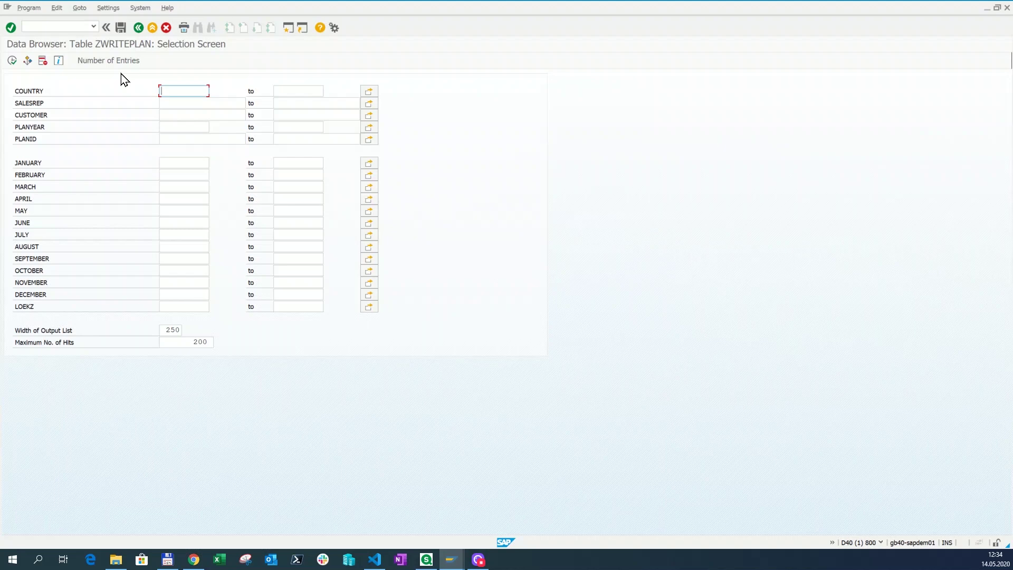
{"action": "left_click", "coordinate": [103, 62]}
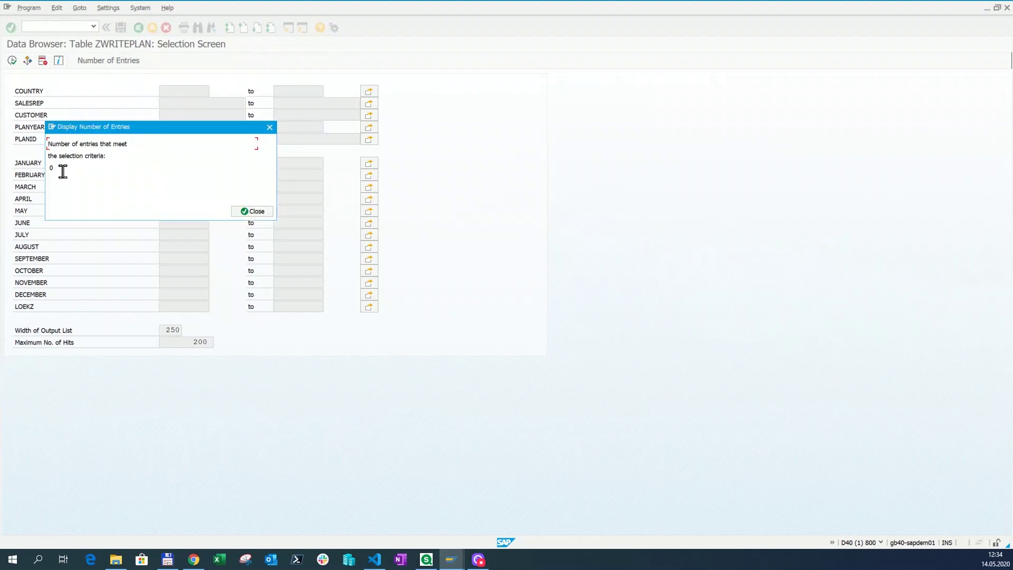
{"action": "left_click", "coordinate": [251, 212]}
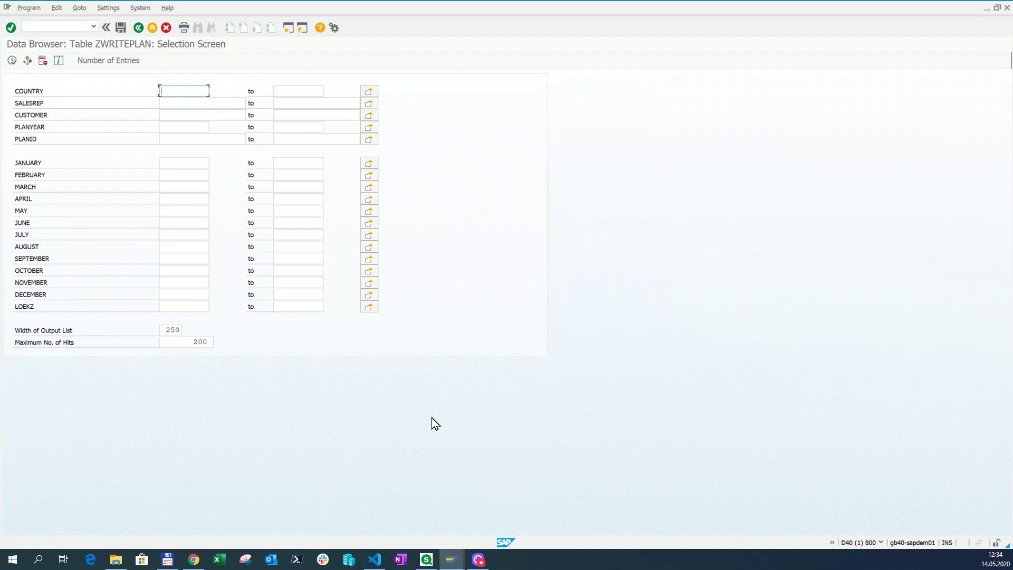
Switch back to Qlik Sense, save the Best Case budget and filter the Scenario field to Best Case
{"action": "left_click", "coordinate": [194, 559]}
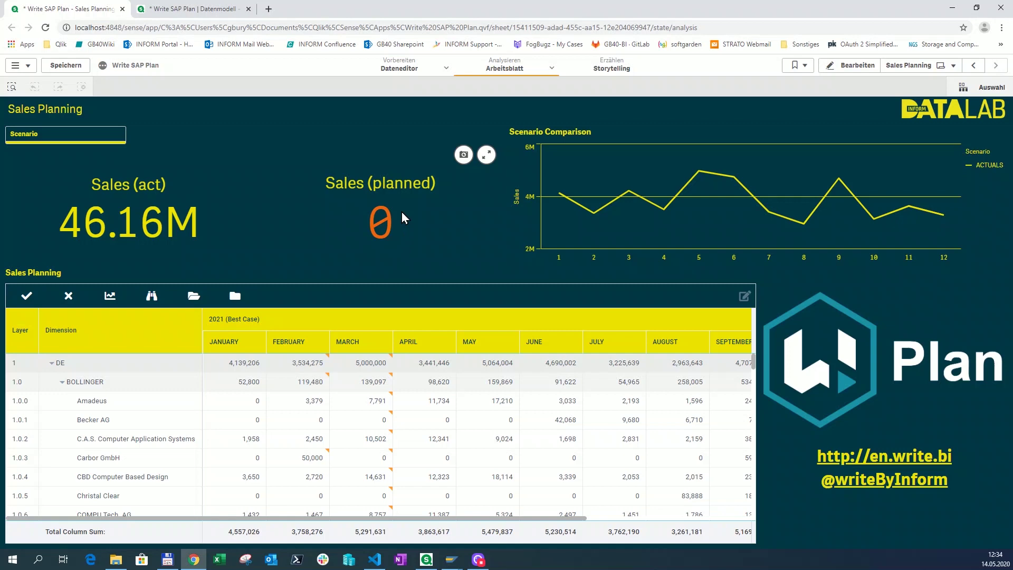
{"action": "left_click", "coordinate": [26, 296]}
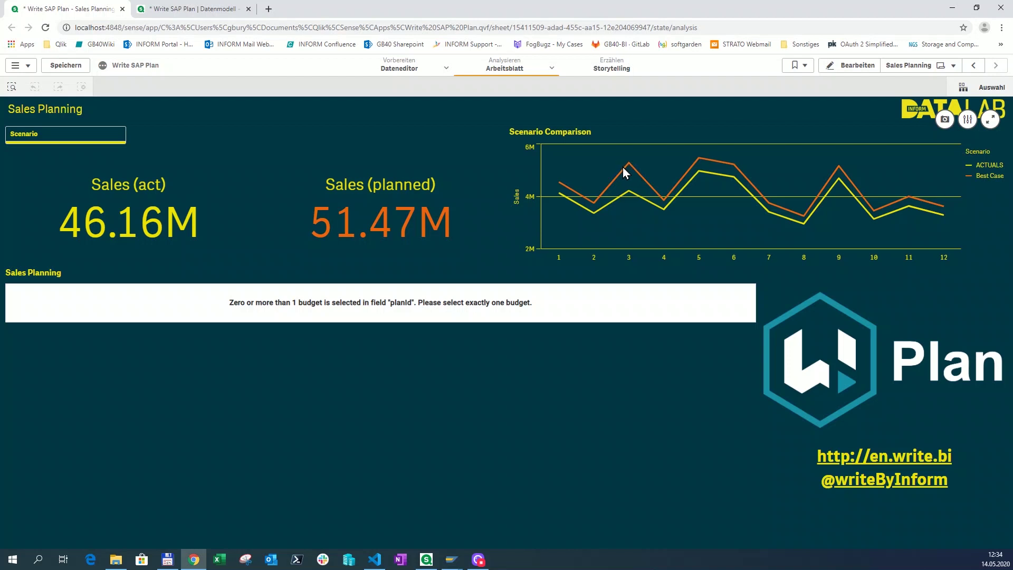
{"action": "left_click", "coordinate": [67, 135]}
{"action": "left_click", "coordinate": [41, 220]}
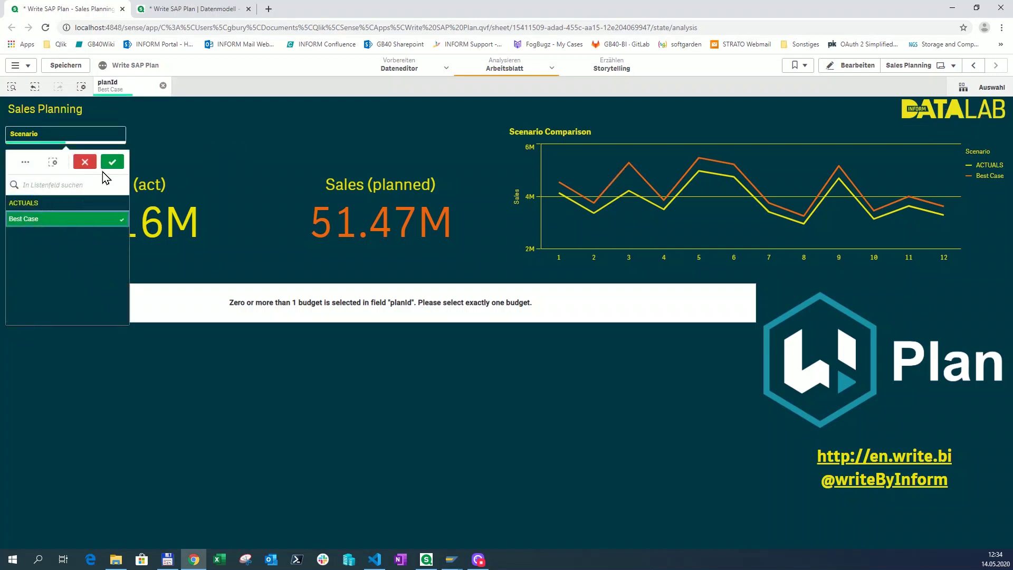
{"action": "left_click", "coordinate": [112, 162]}
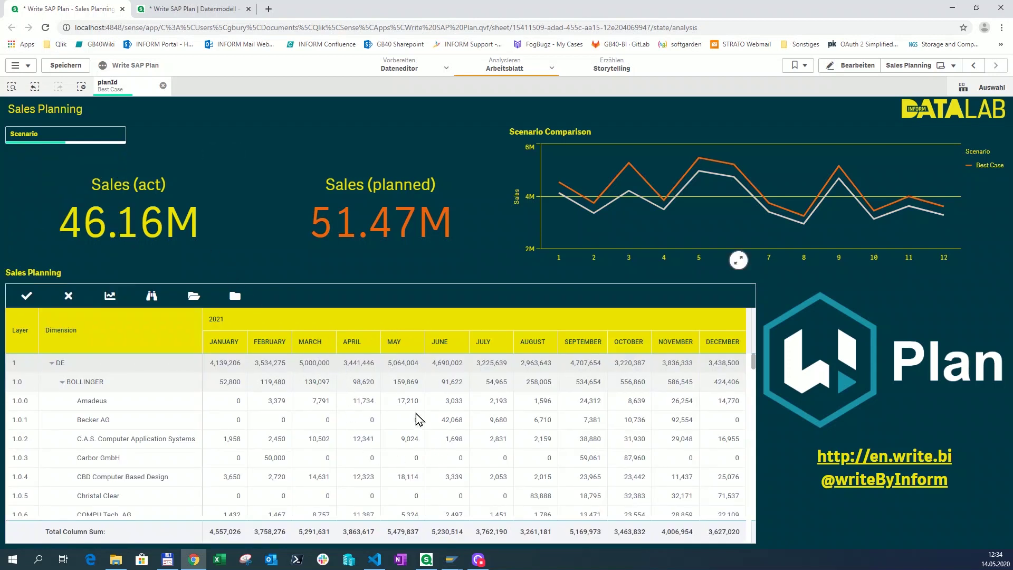
Switch to SAP and display the entries of table ZWRITEPLAN to review the written plan, then return to Qlik Sense
{"action": "mouse_move", "coordinate": [452, 558]}
{"action": "left_click", "coordinate": [480, 534]}
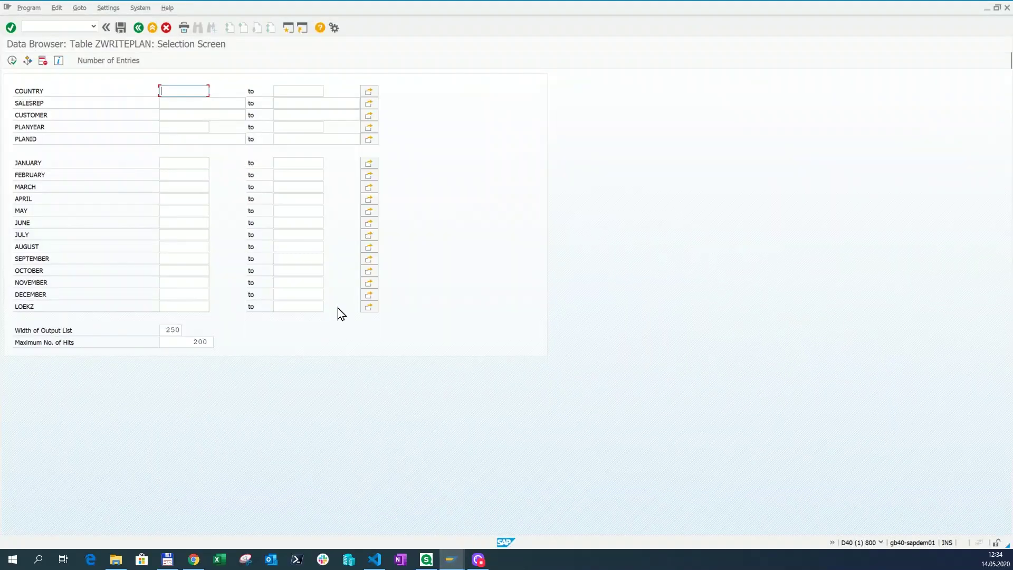
{"action": "left_click", "coordinate": [12, 61]}
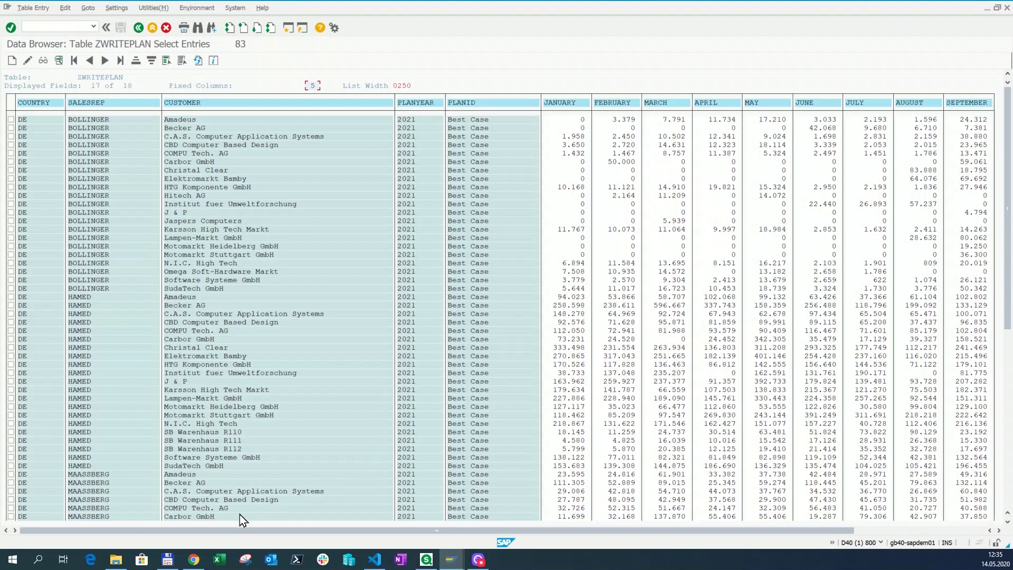
{"action": "left_click", "coordinate": [194, 561]}
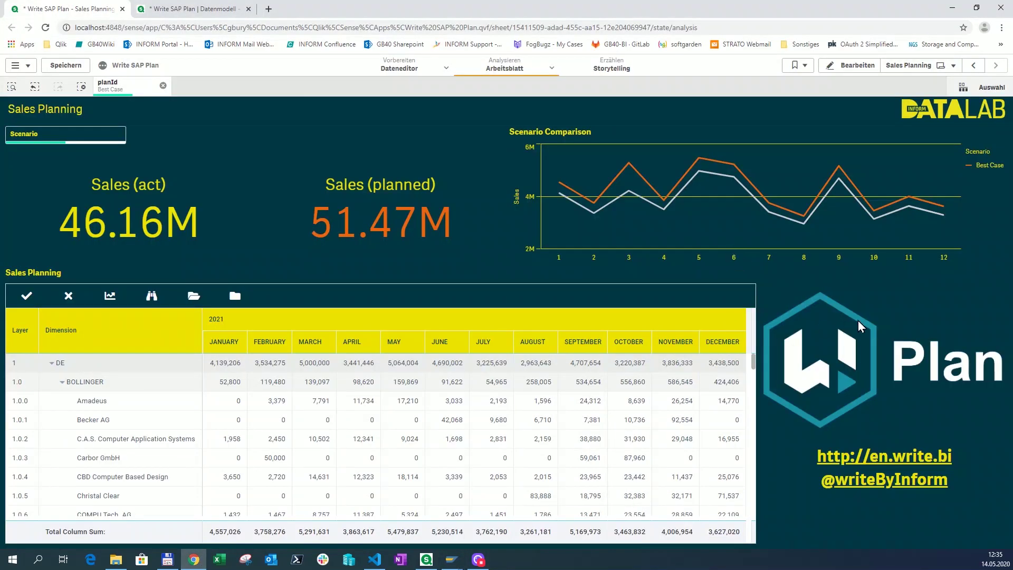